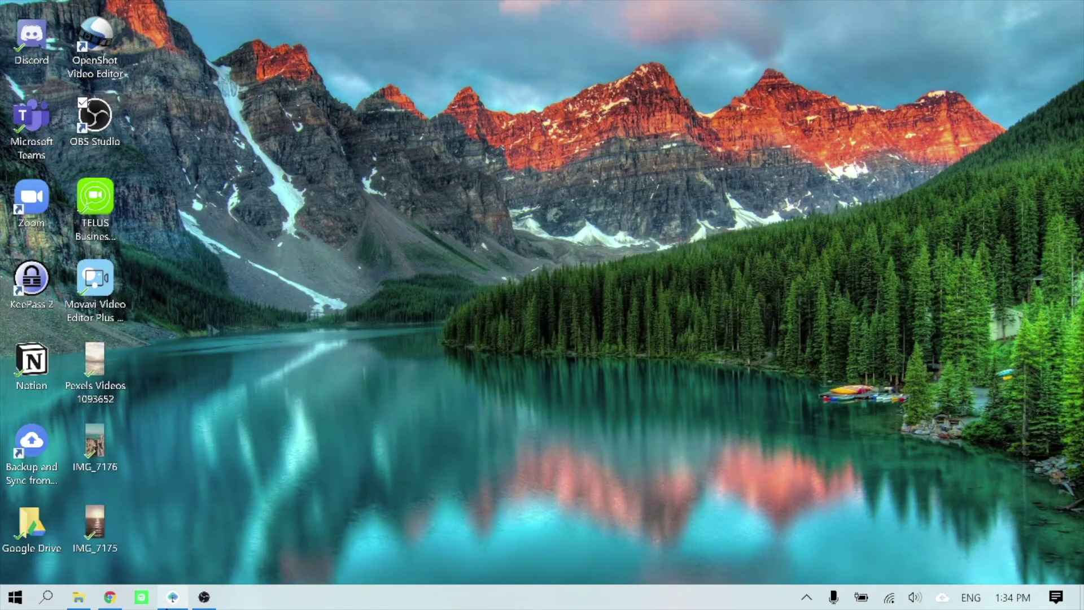
- Bring the maximized RemNote window forward, showing the March 17th, 2021 daily note
click(167, 605)
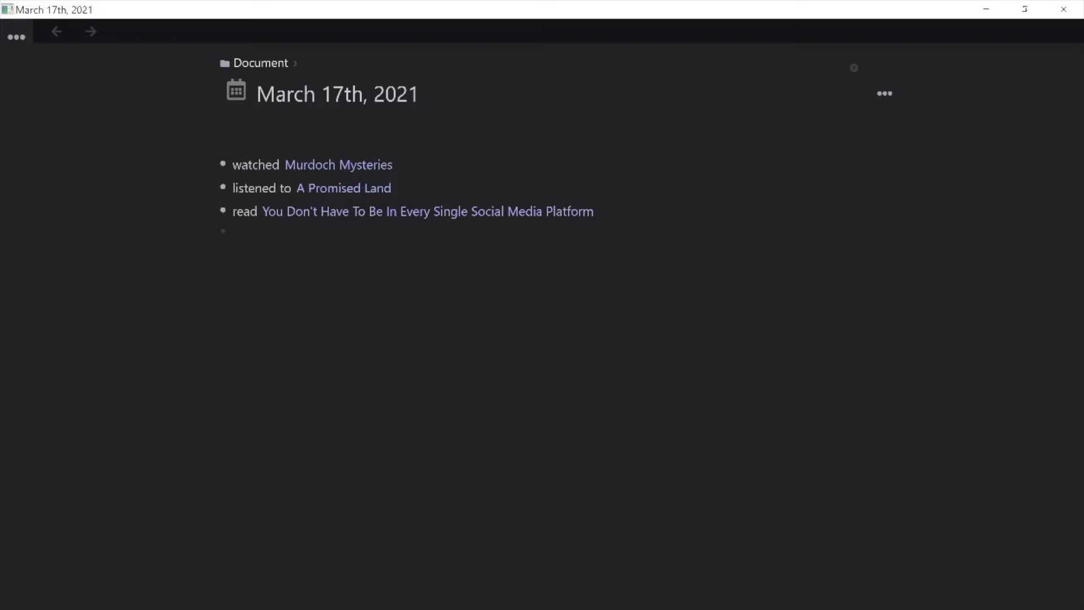
- Open the Murdoch Mysteries link in the other pane and dismiss the stray reference popup
right_click(355, 168)
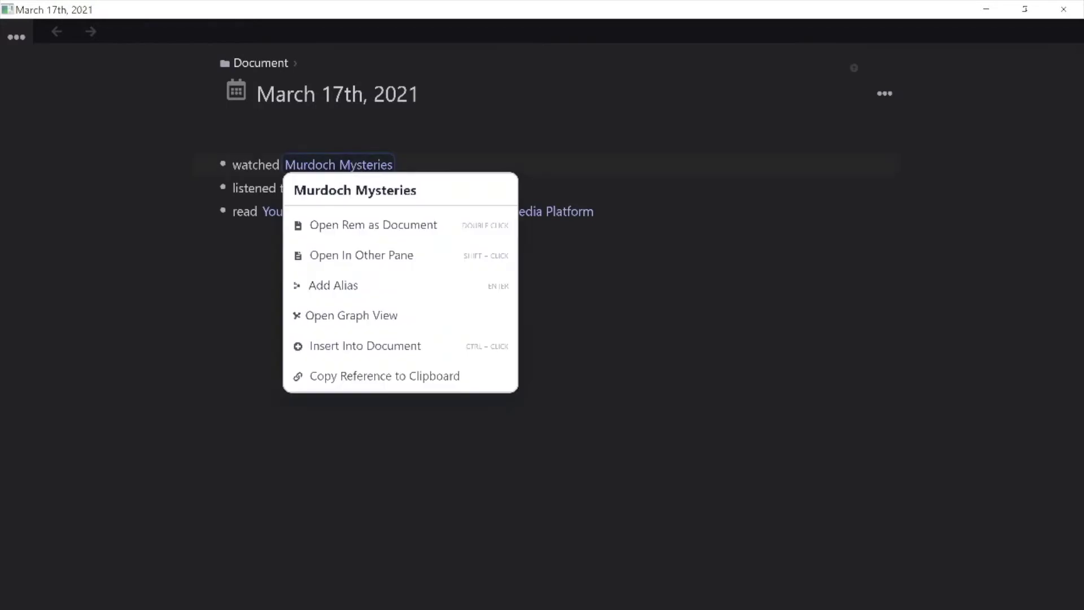
click(352, 255)
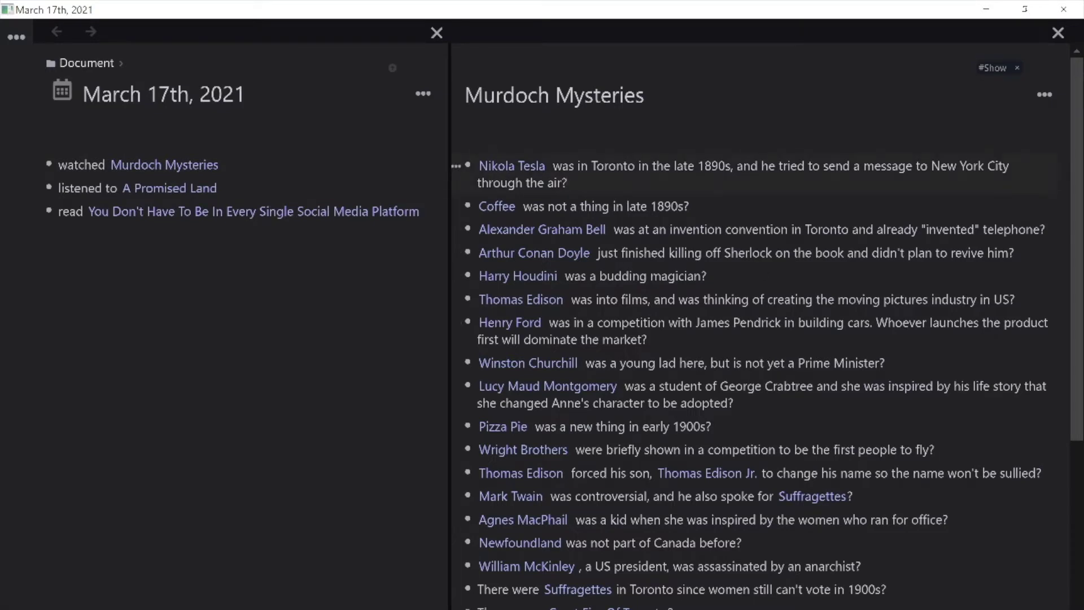
text((()
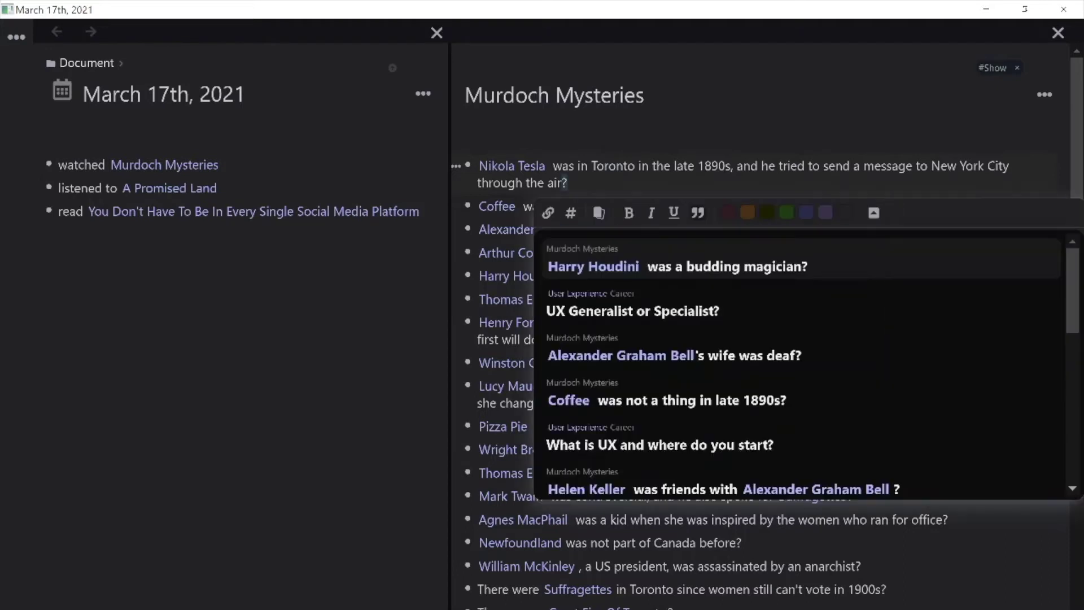
key(Escape)
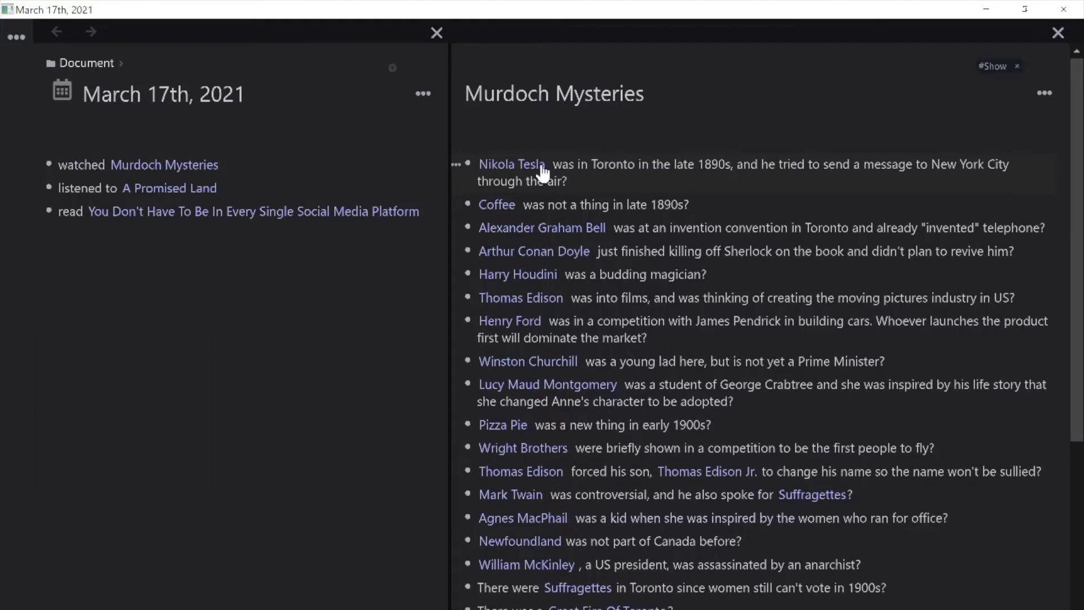
- Open Nikola Tesla in the other pane, then its When: page, and browse the 21 dated references
click(511, 165)
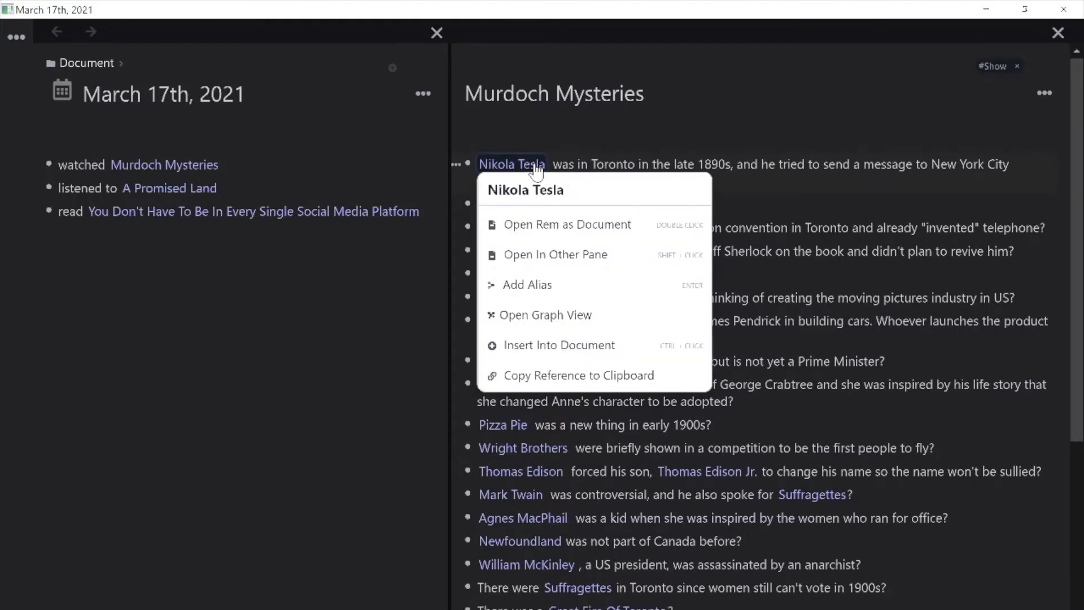
click(551, 255)
drag(177, 165, 63, 168)
click(64, 167)
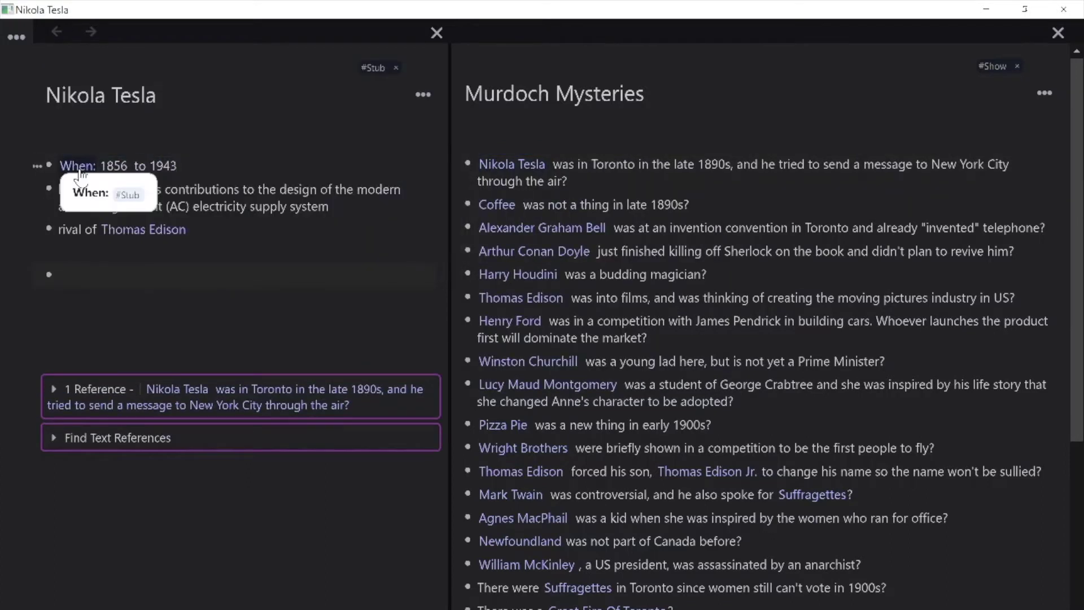
click(104, 259)
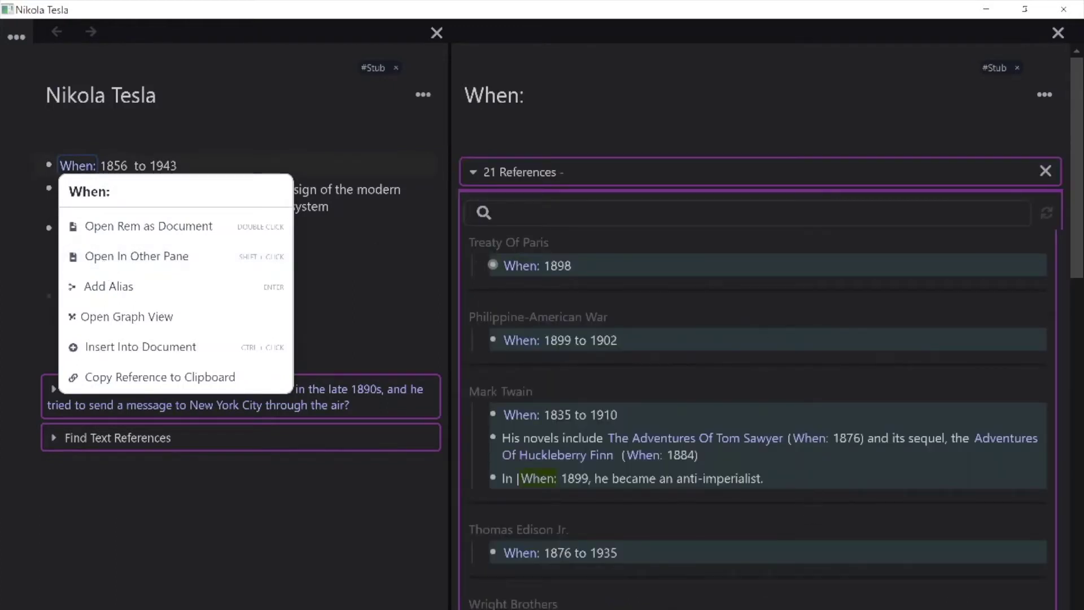
click(447, 302)
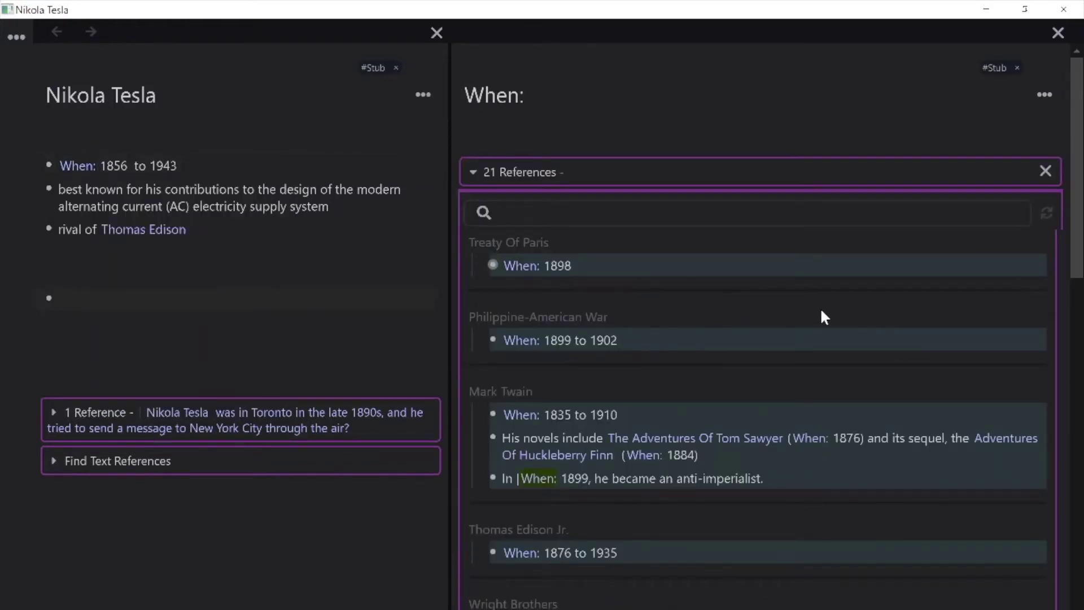
scroll(823, 317, down, 3)
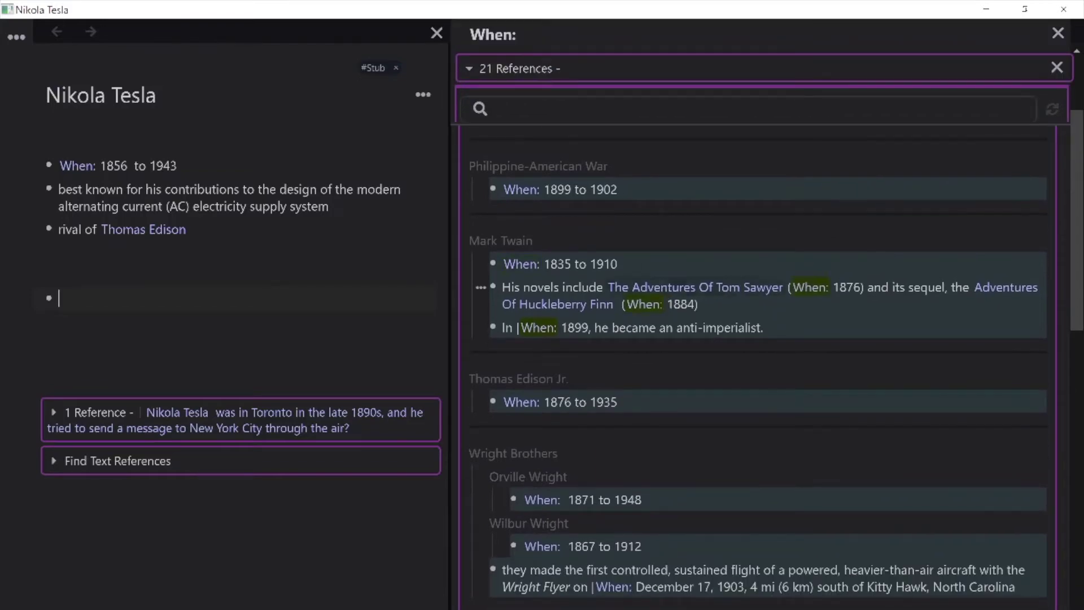
scroll(672, 344, down, 10)
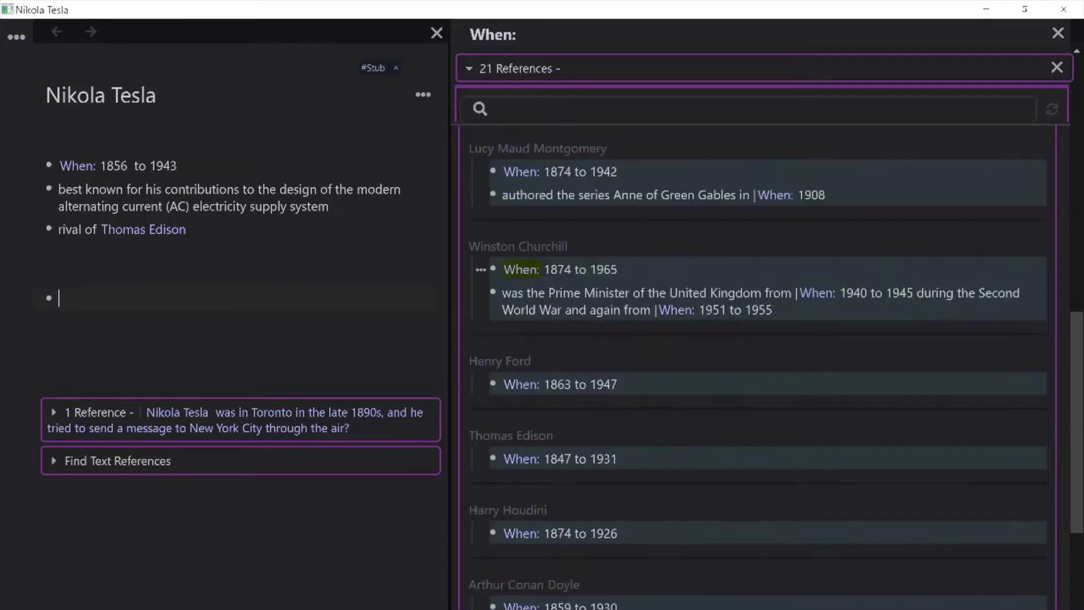
scroll(674, 346, down, 5)
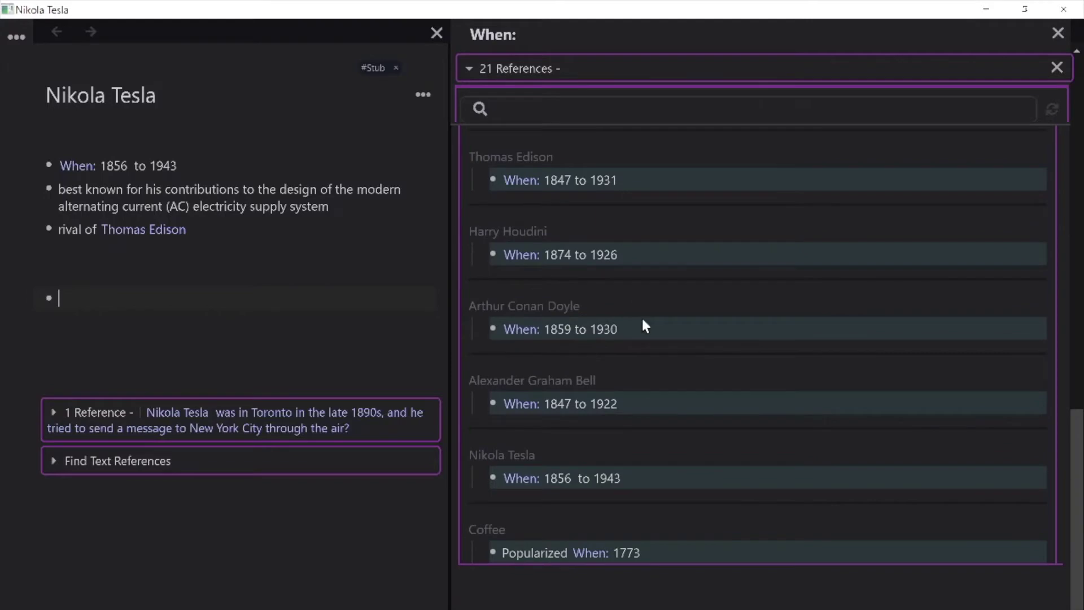
scroll(638, 446, up, 15)
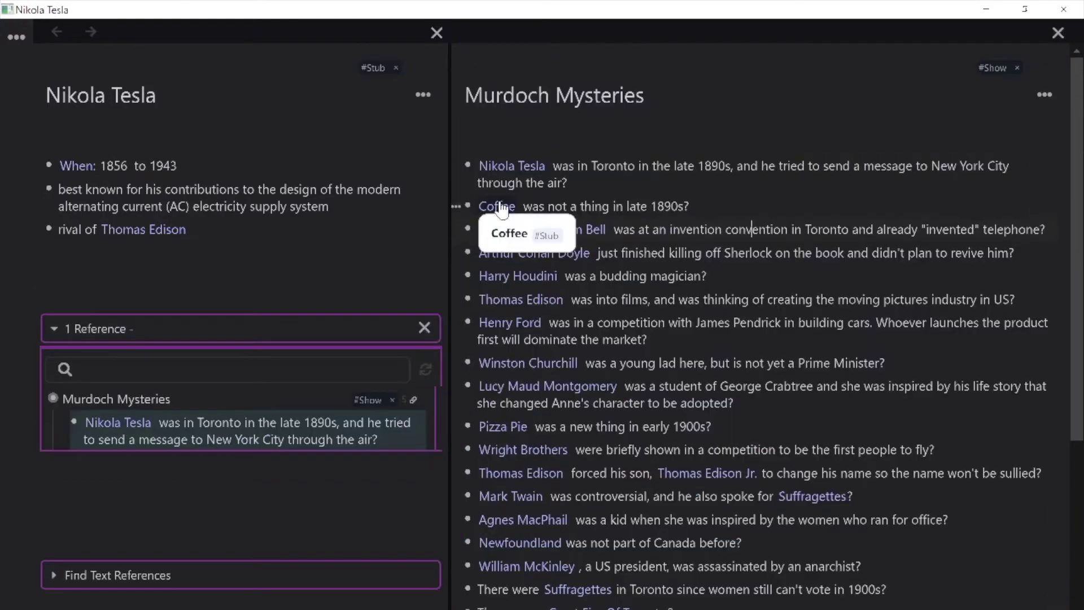
- Restore Murdoch Mysteries, then open Coffee, Conan Doyle, Churchill and finally Thomas Edison beside it
click(497, 207)
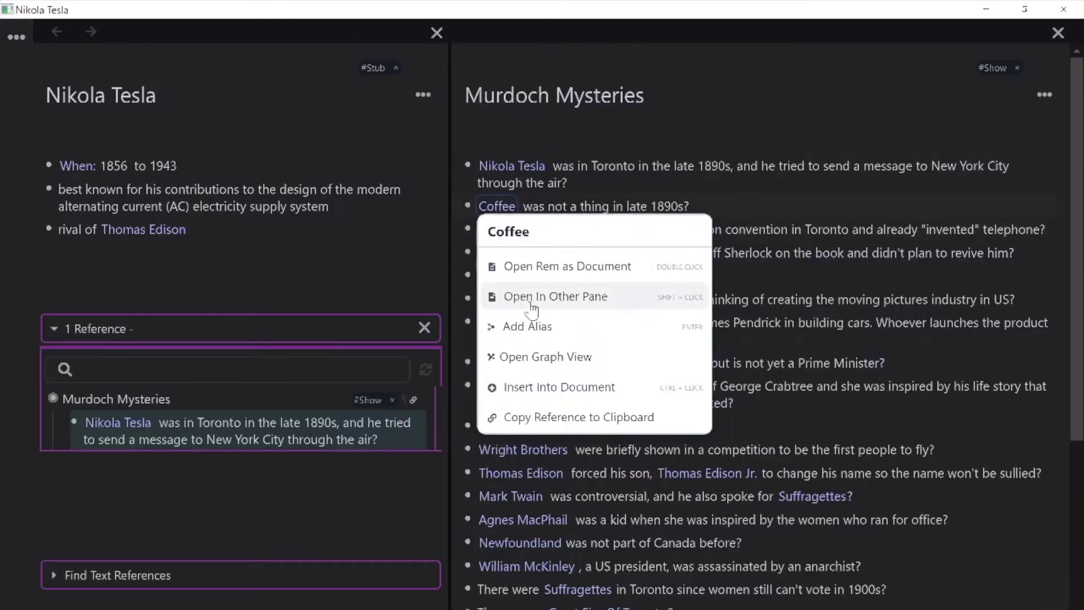
click(531, 297)
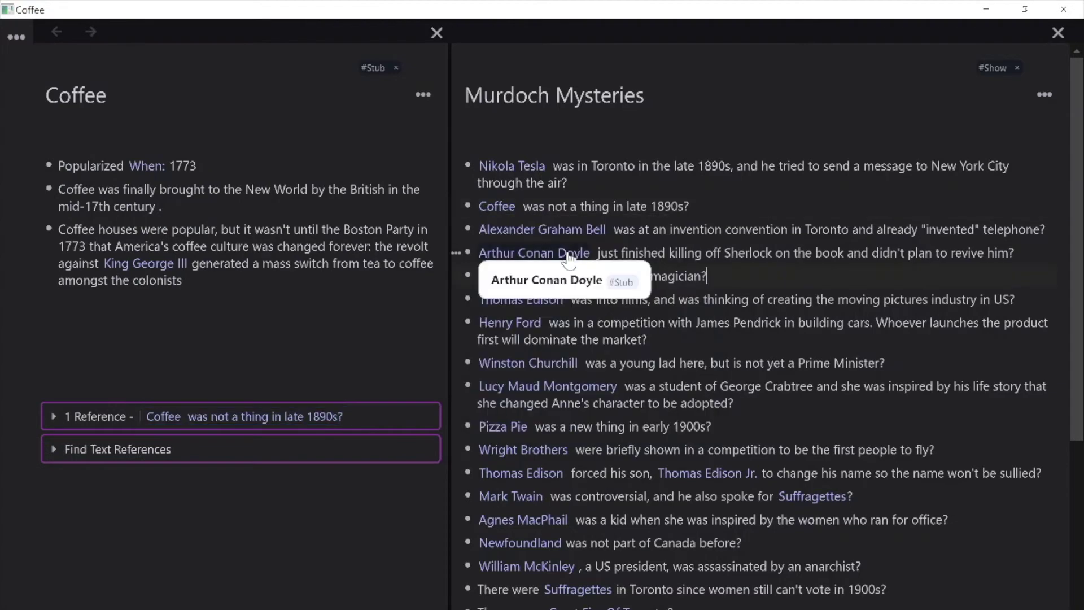
click(570, 253)
click(542, 348)
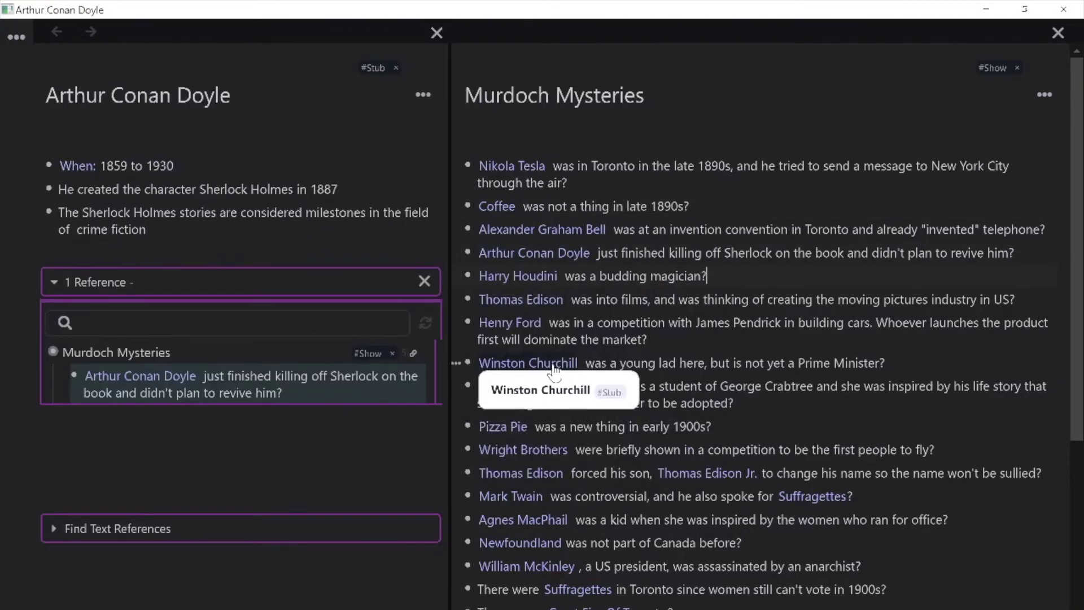
click(539, 364)
click(568, 221)
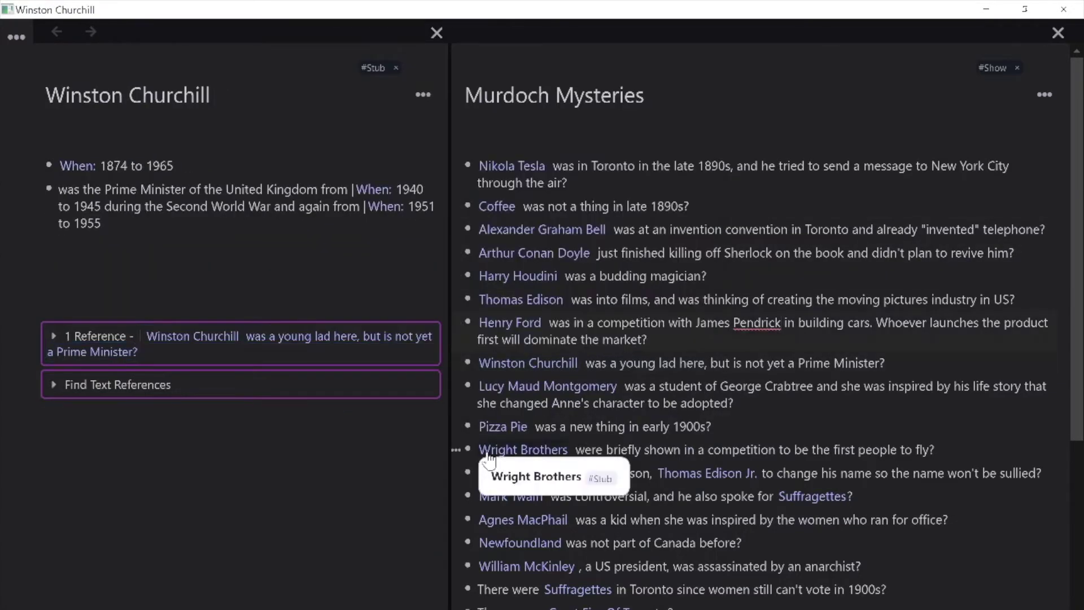
click(507, 485)
click(588, 332)
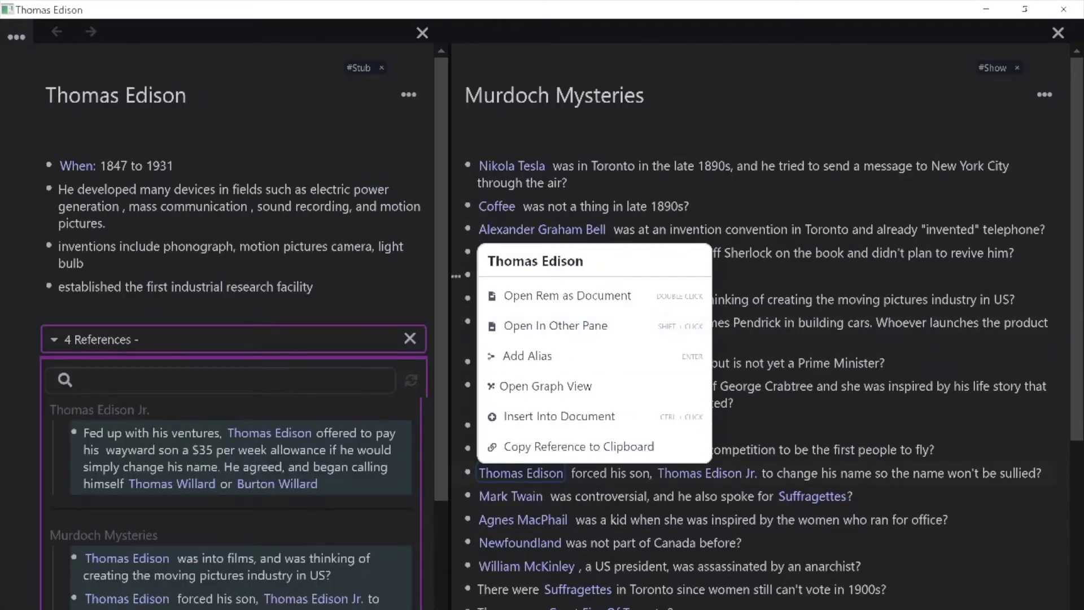
scroll(793, 278, down, 4)
scroll(794, 279, up, 3)
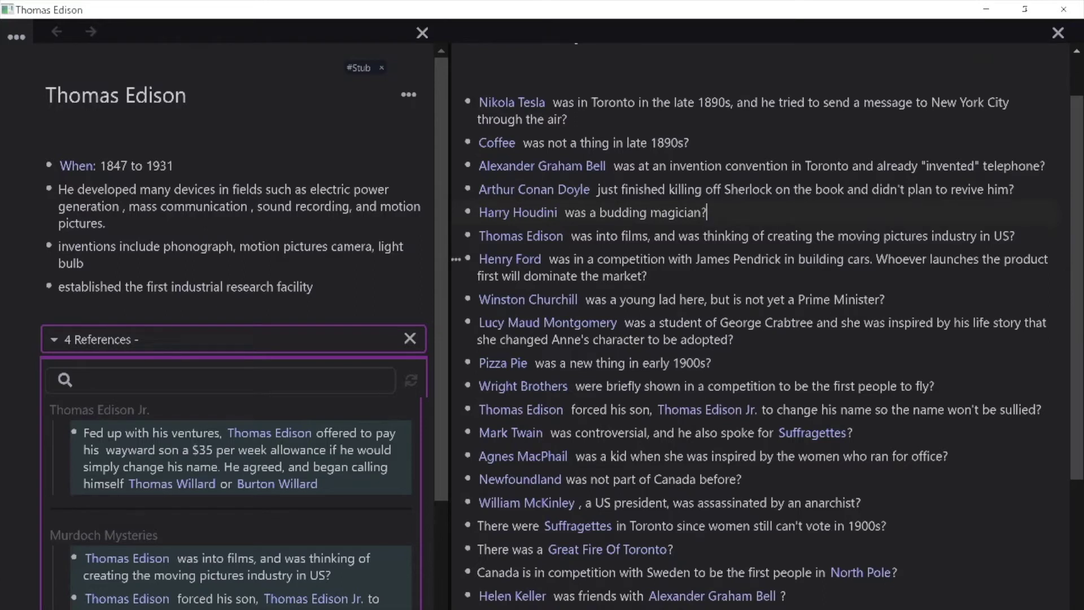
- Open Mark Twain's note (1835 to 1910, 1 reference) in the other pane and scroll to its top
click(518, 439)
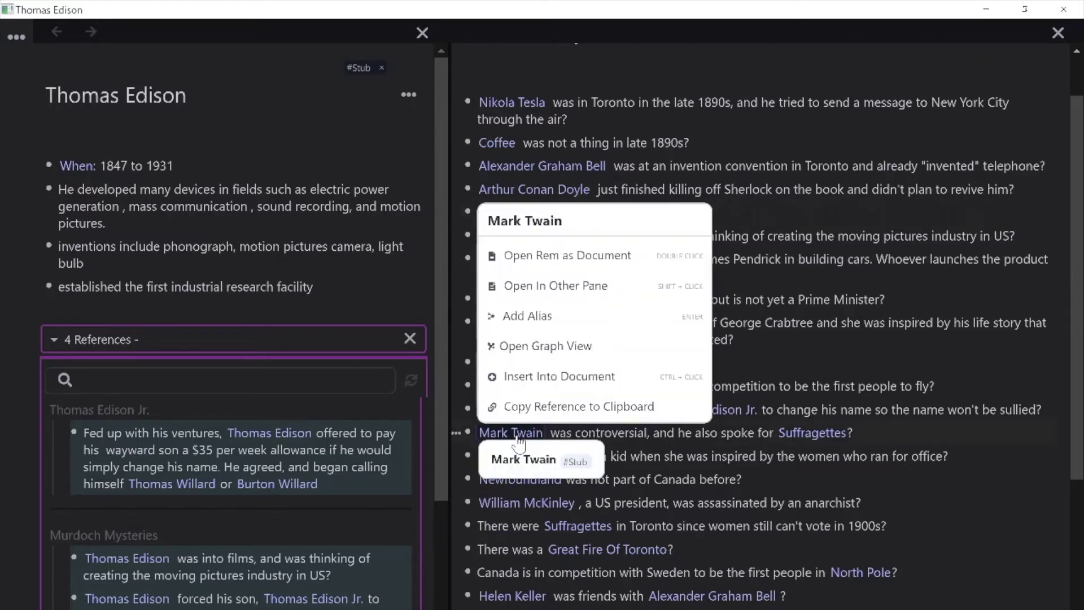
click(578, 288)
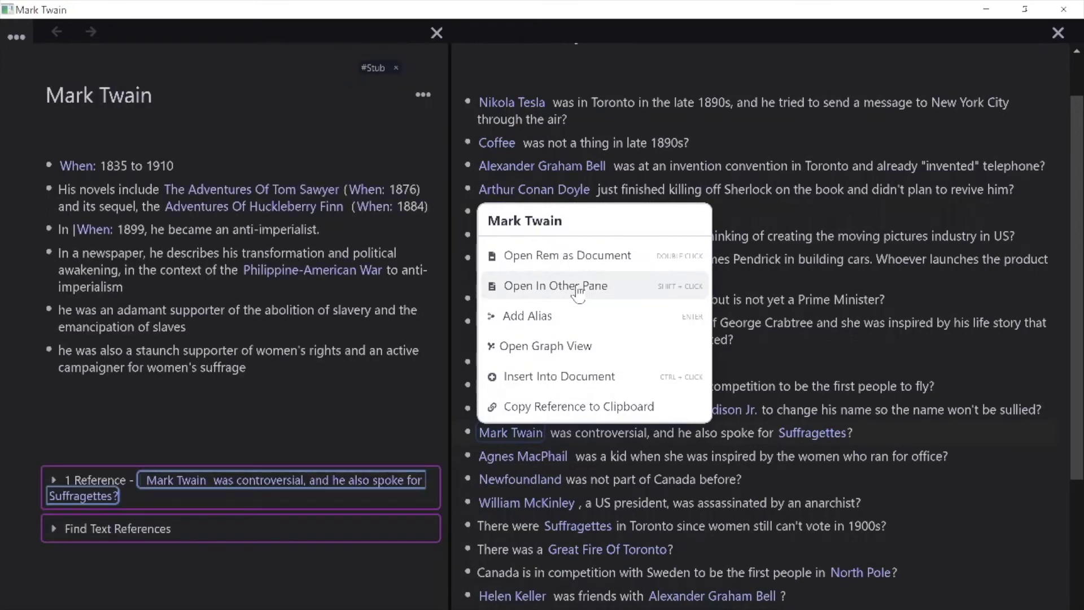
scroll(457, 323, up, 2)
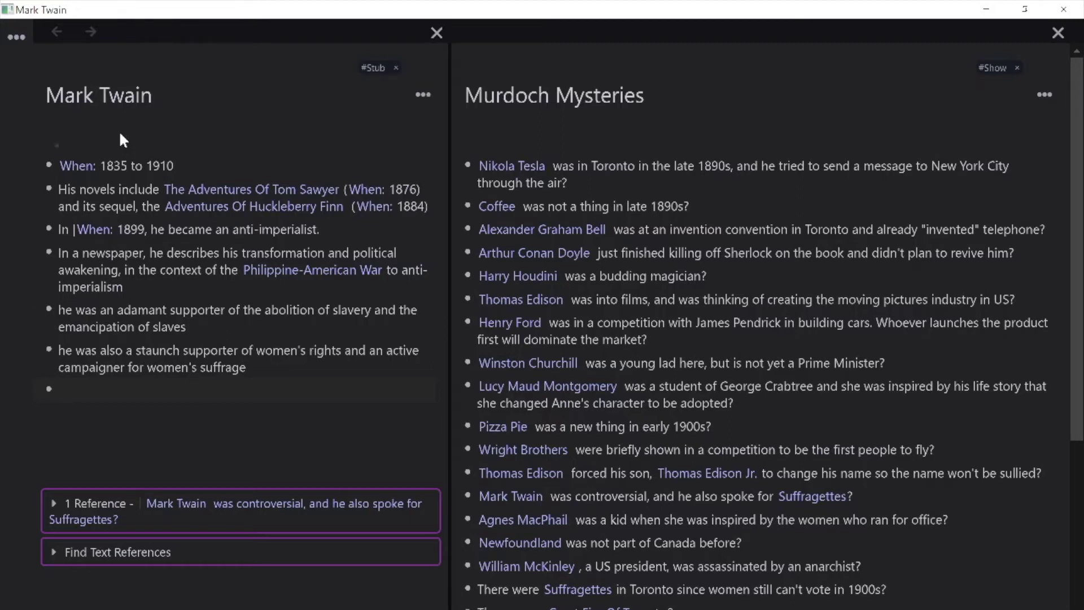
click(93, 95)
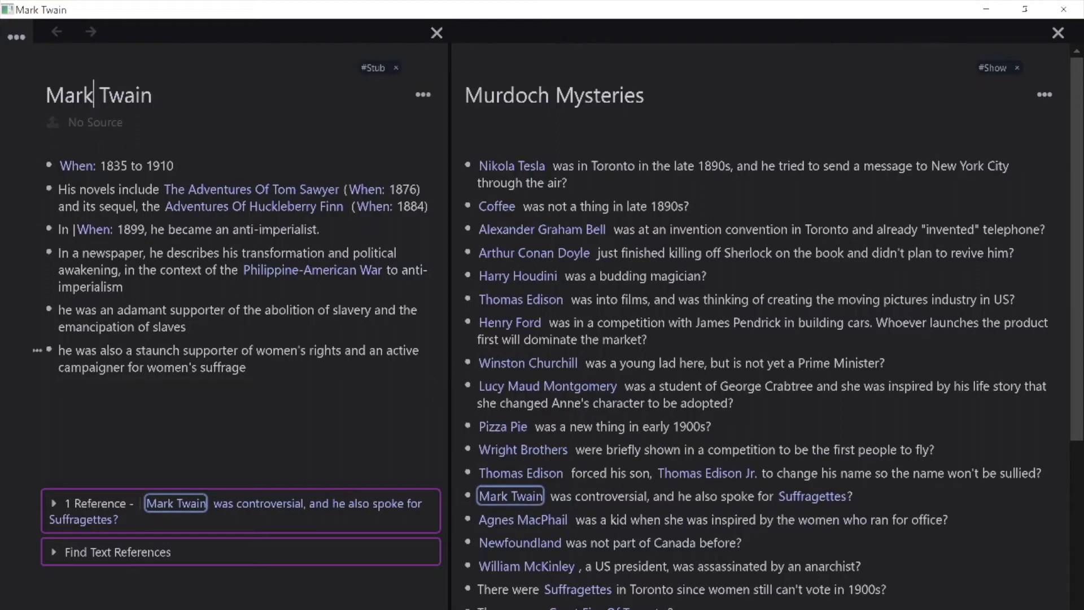
click(159, 189)
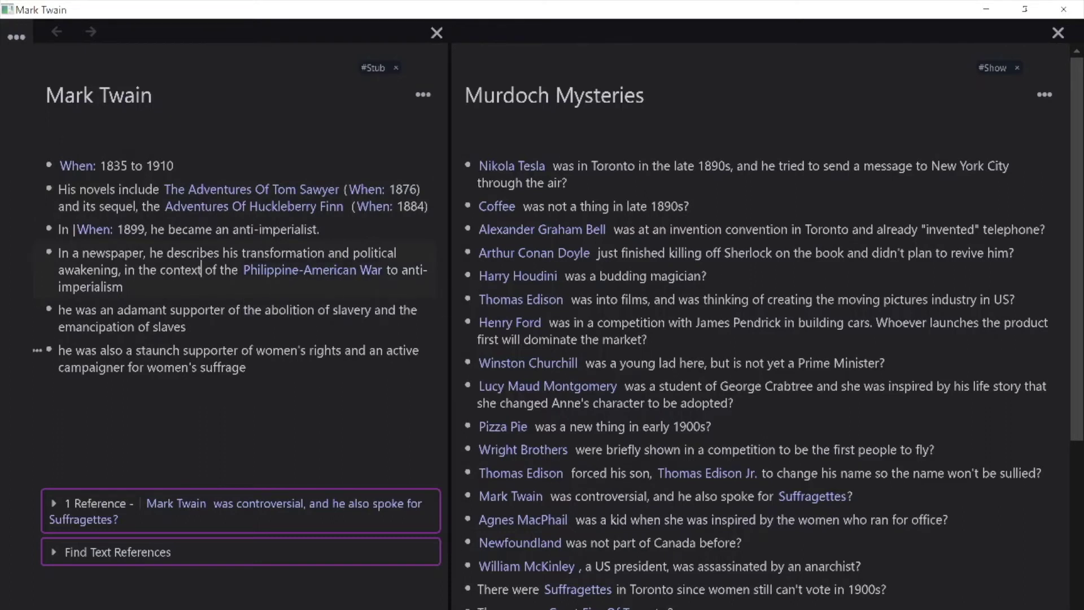
mouse_move(296, 276)
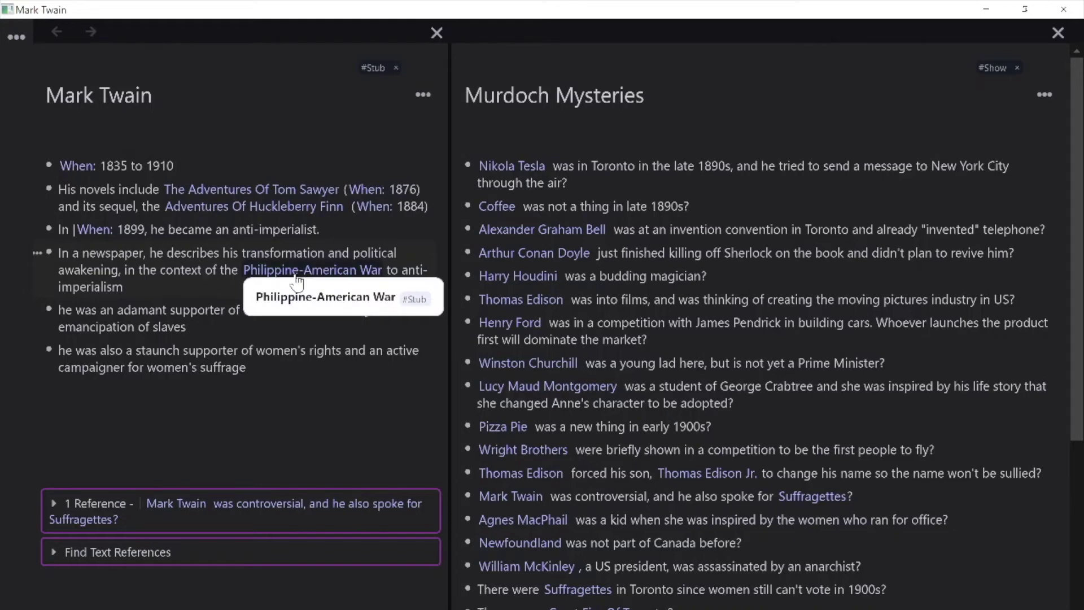
- Open Philippine-American War, then Treaty Of Paris, in the other pane, and return to March 17th, 2021
right_click(298, 277)
click(282, 359)
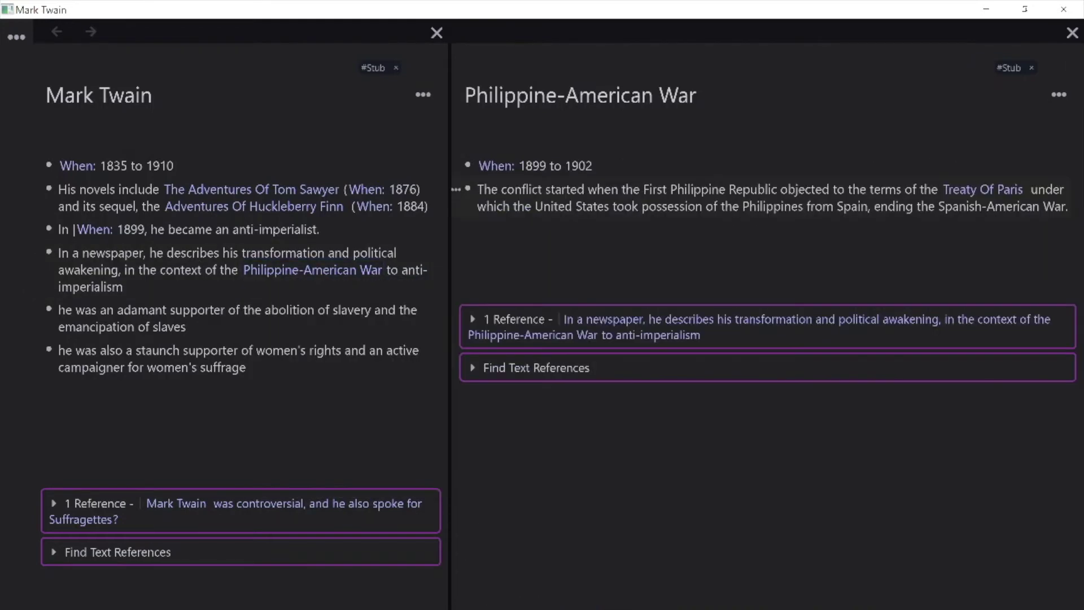
right_click(1010, 191)
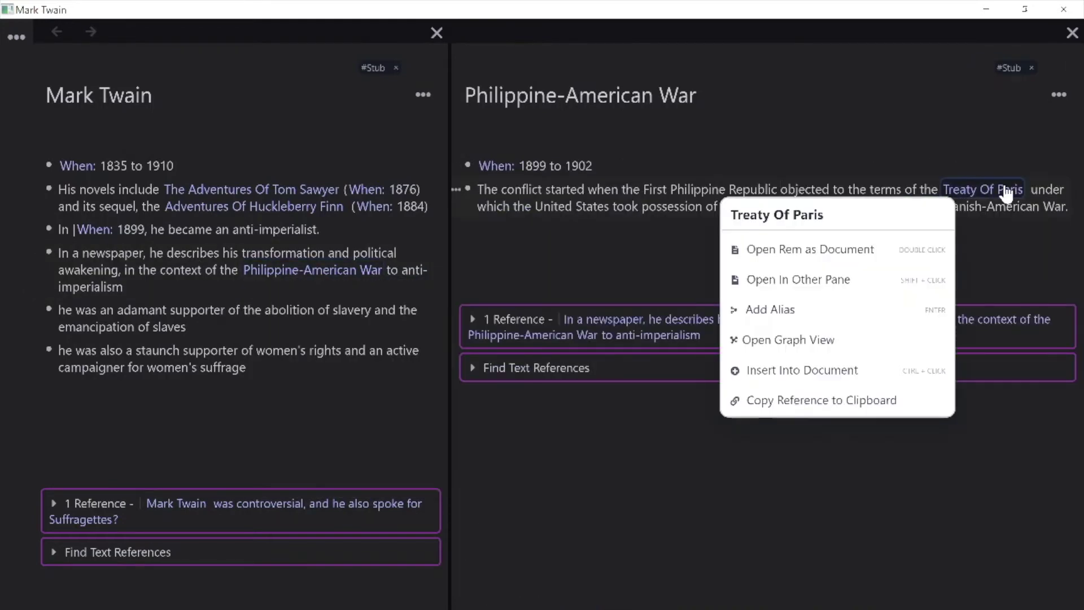
click(878, 279)
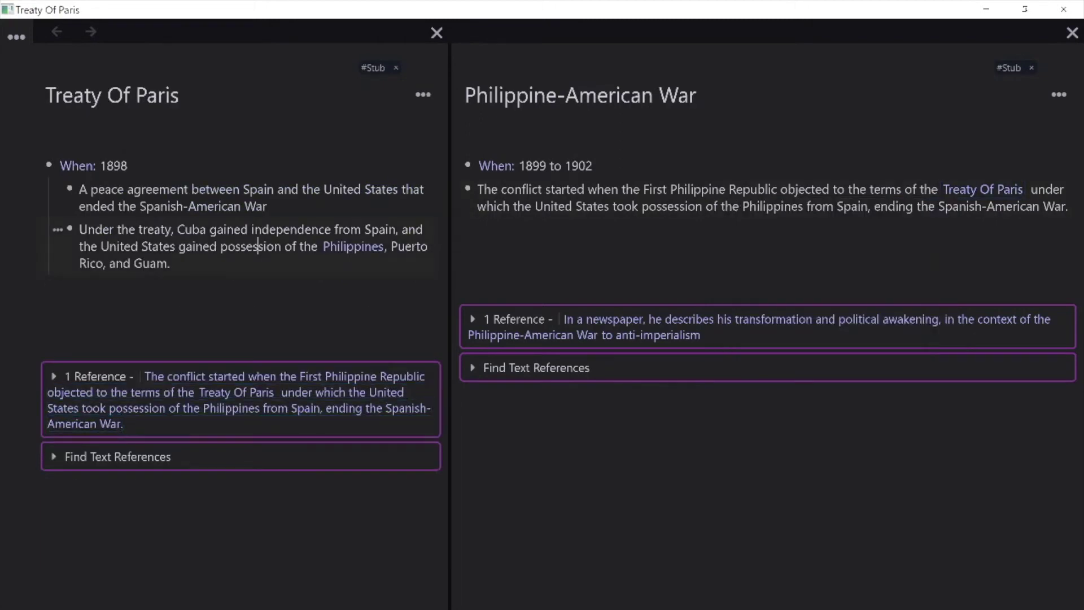
key(alt+Left)
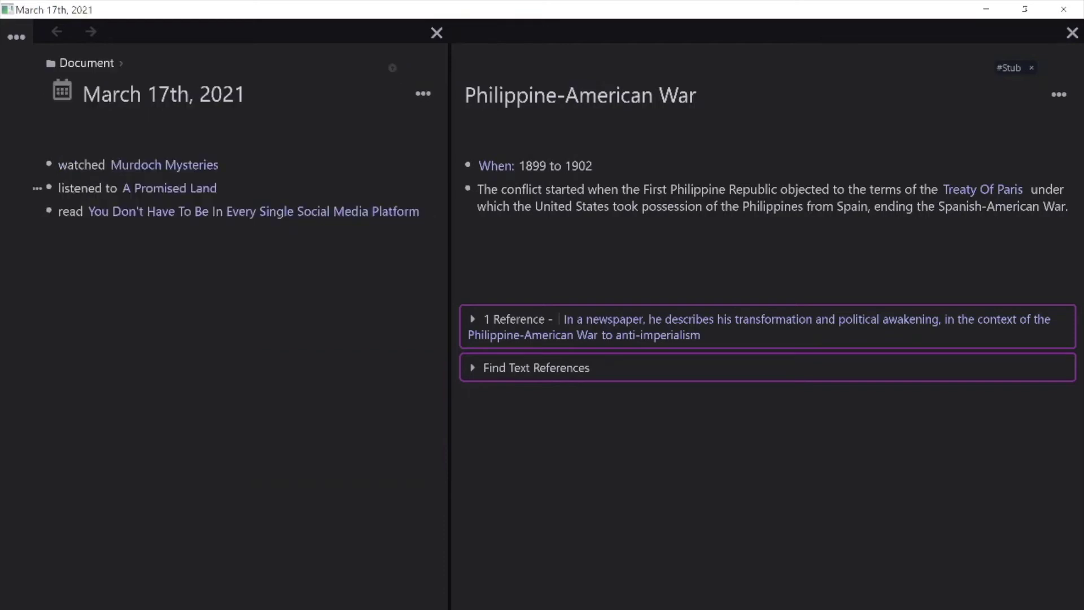
- Reopen Murdoch Mysteries in the other pane, then open the empty Agnes MacPhail stub beside it
right_click(197, 165)
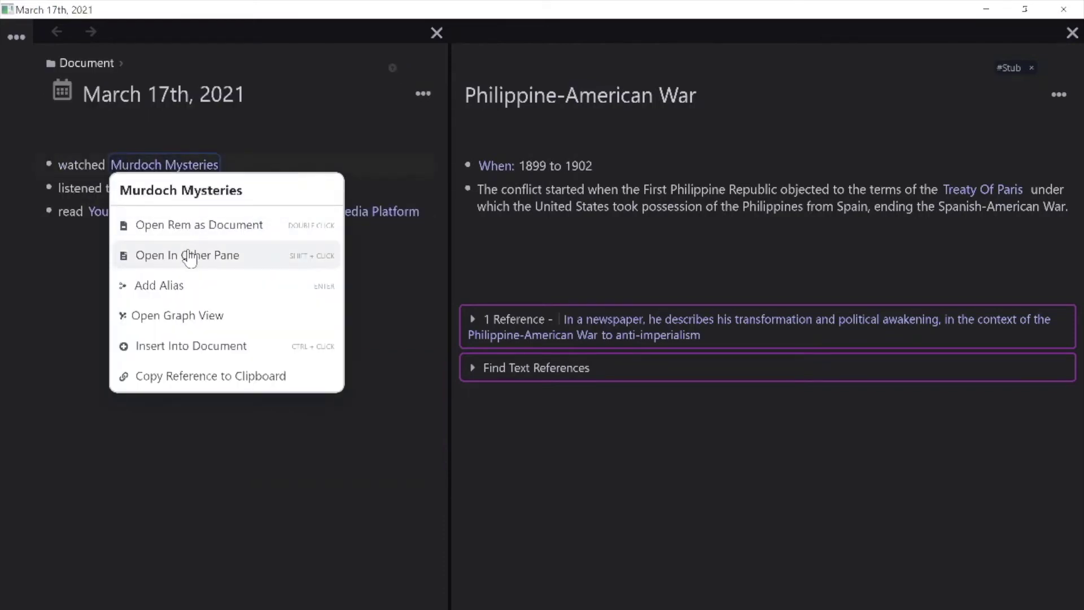
click(189, 255)
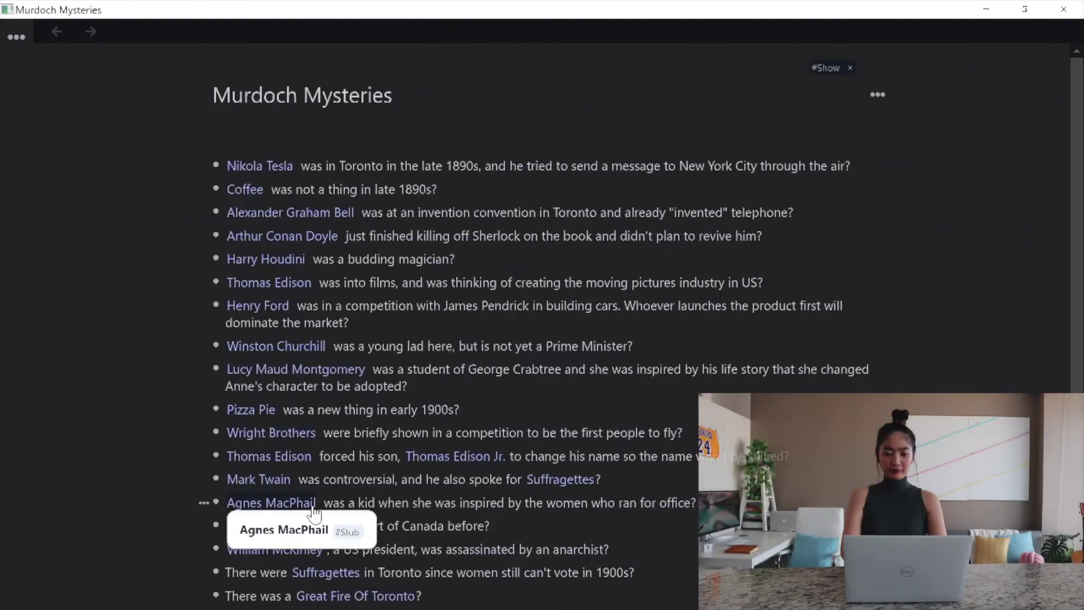
scroll(286, 467, down, 1)
right_click(276, 442)
click(364, 293)
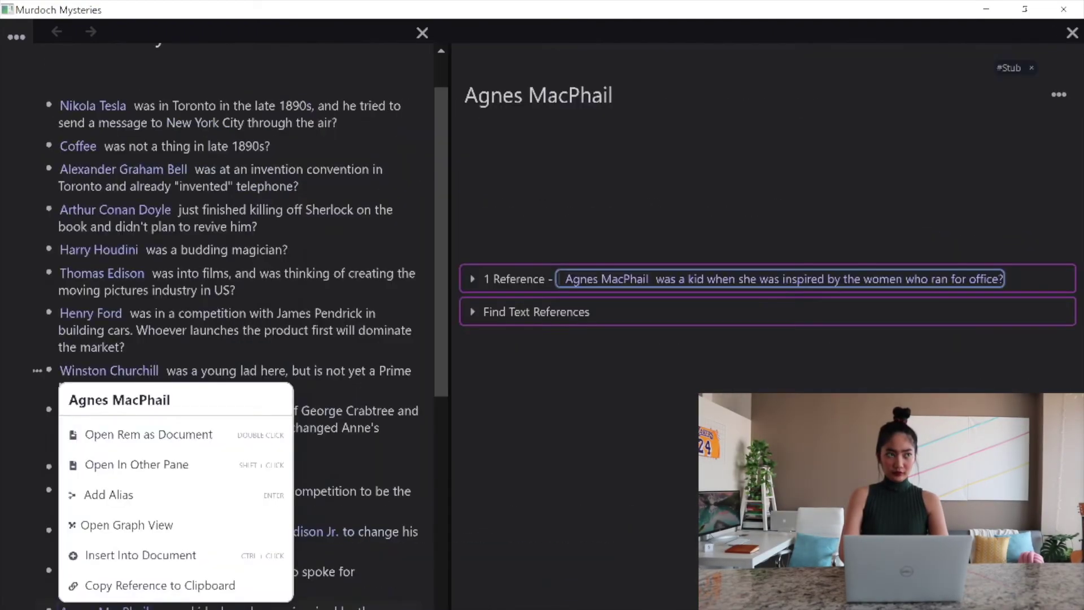
scroll(237, 339, up, 1)
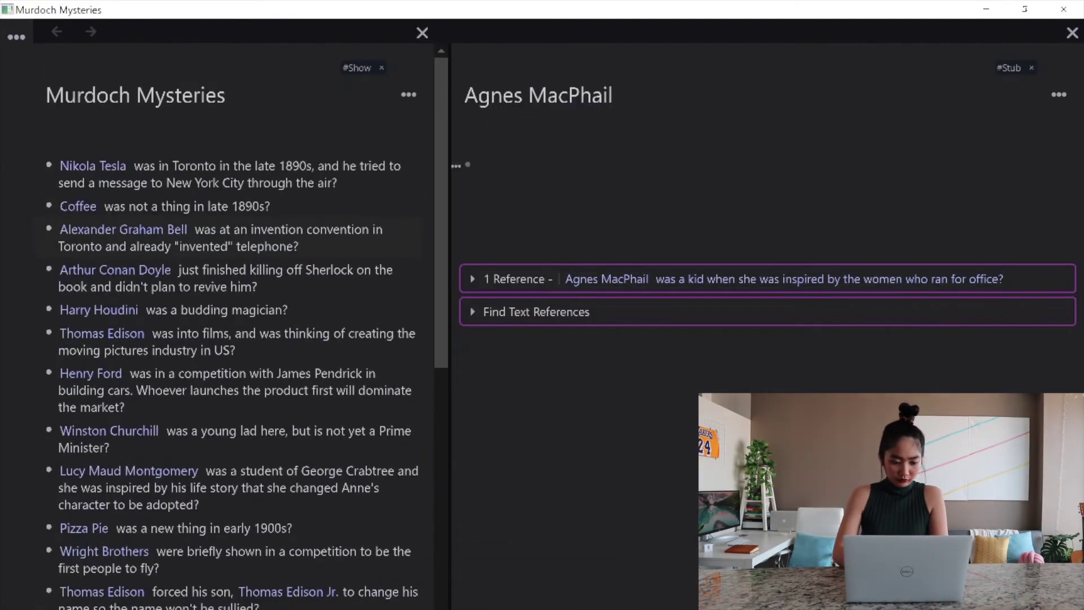
- Search the web for 'agnes' and open the Agnes Macphail Wikipedia article
click(463, 161)
mouse_move(182, 609)
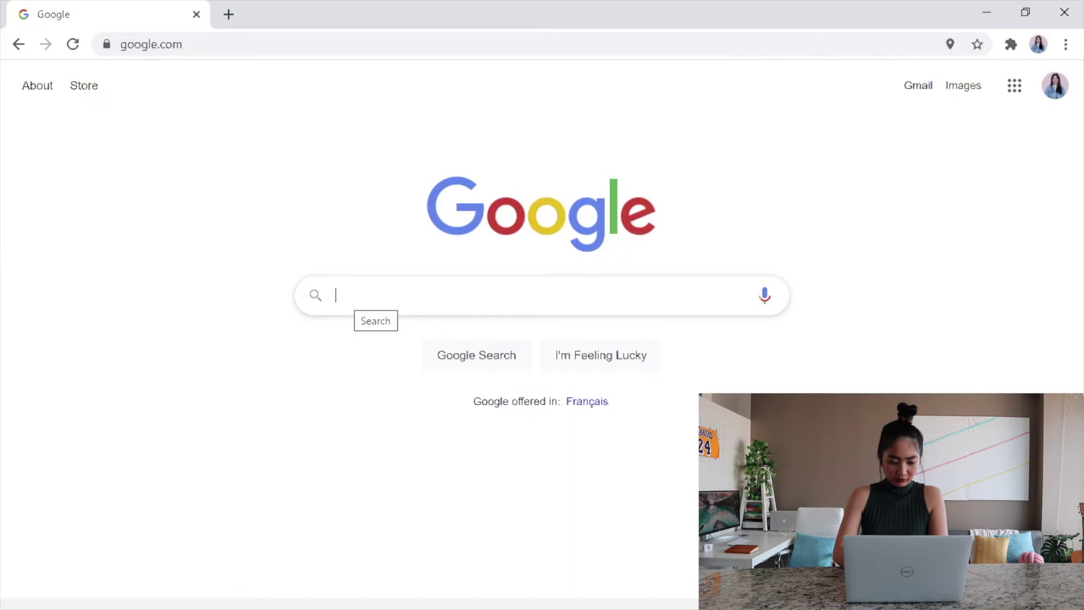
text(agnes)
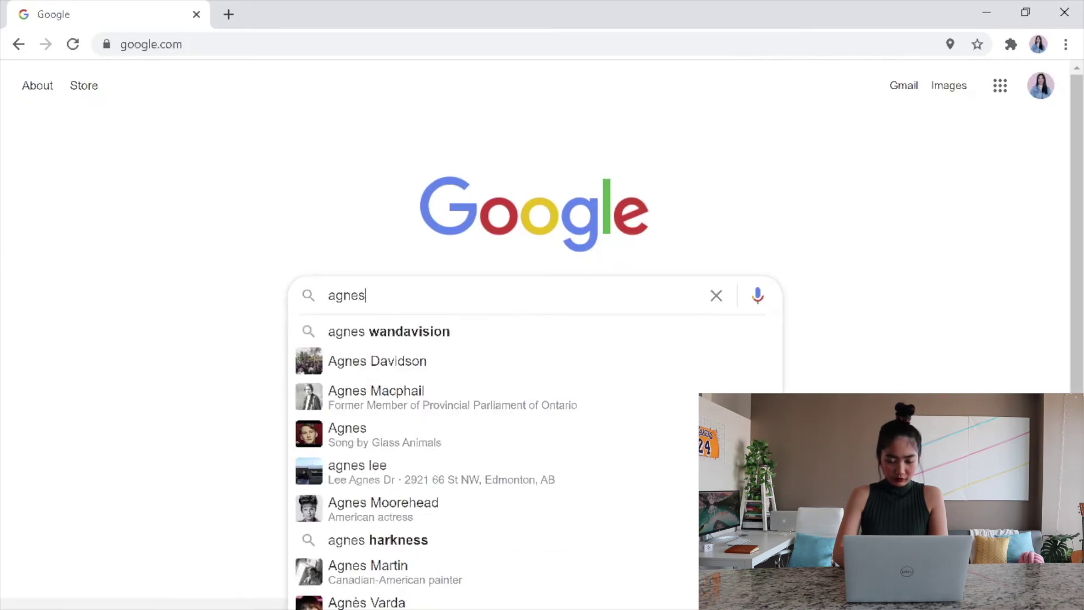
click(375, 390)
click(329, 232)
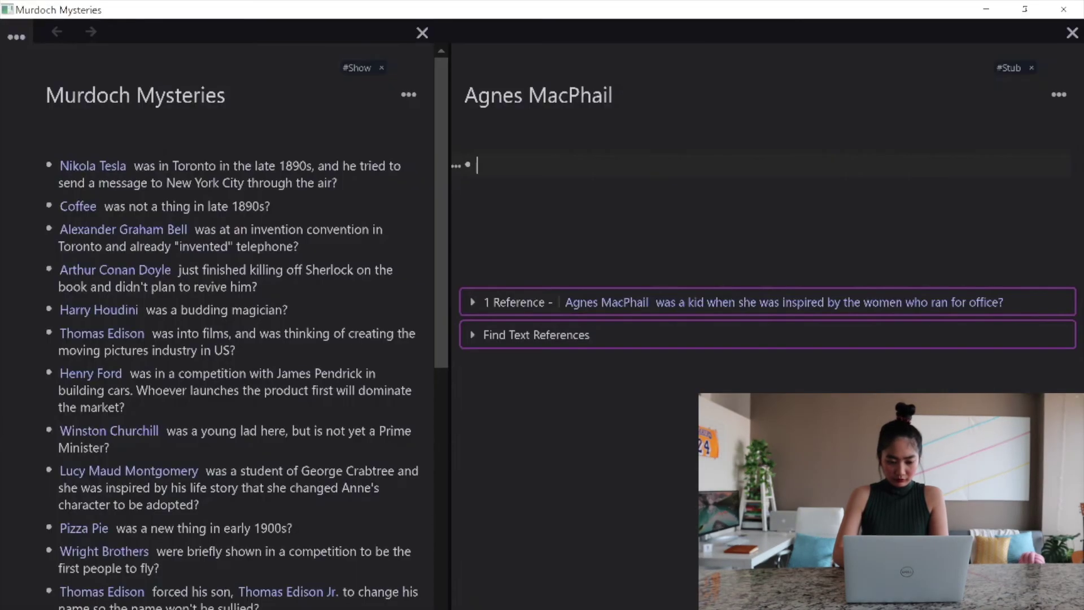
- Add When: 1890 to 1954 to the Agnes MacPhail note and begin the next fact
text(WH)
key(Return)
text(1890 to 1954)
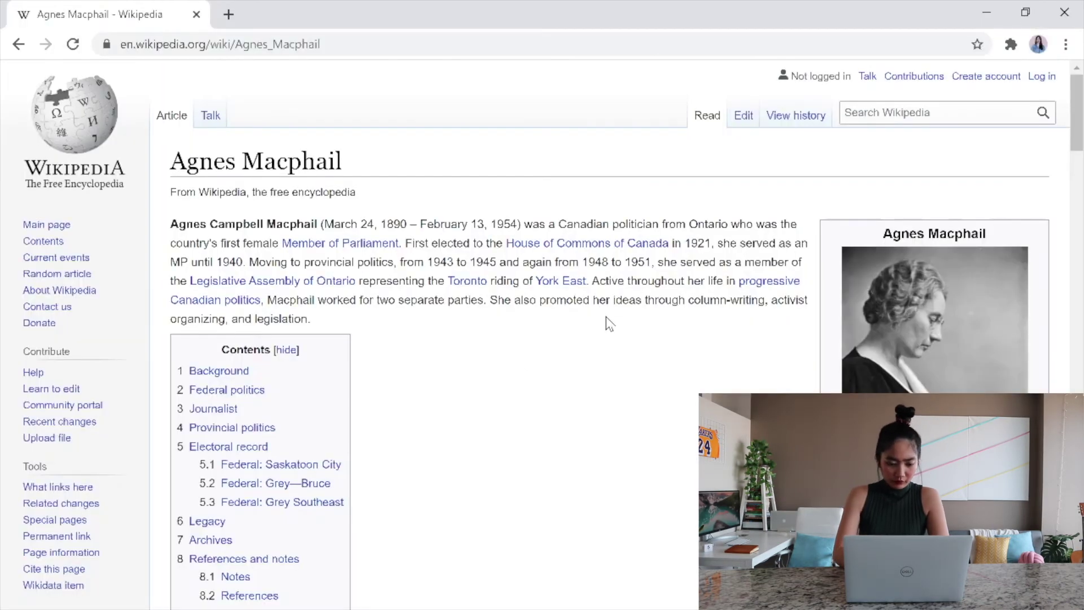
scroll(607, 323, down, 1)
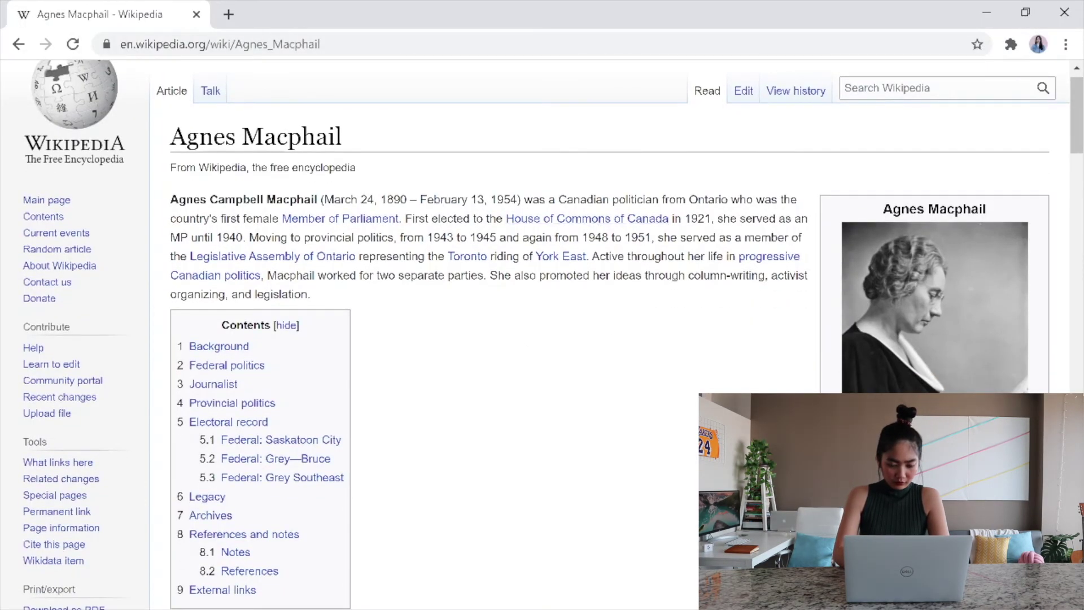
text(Canada')
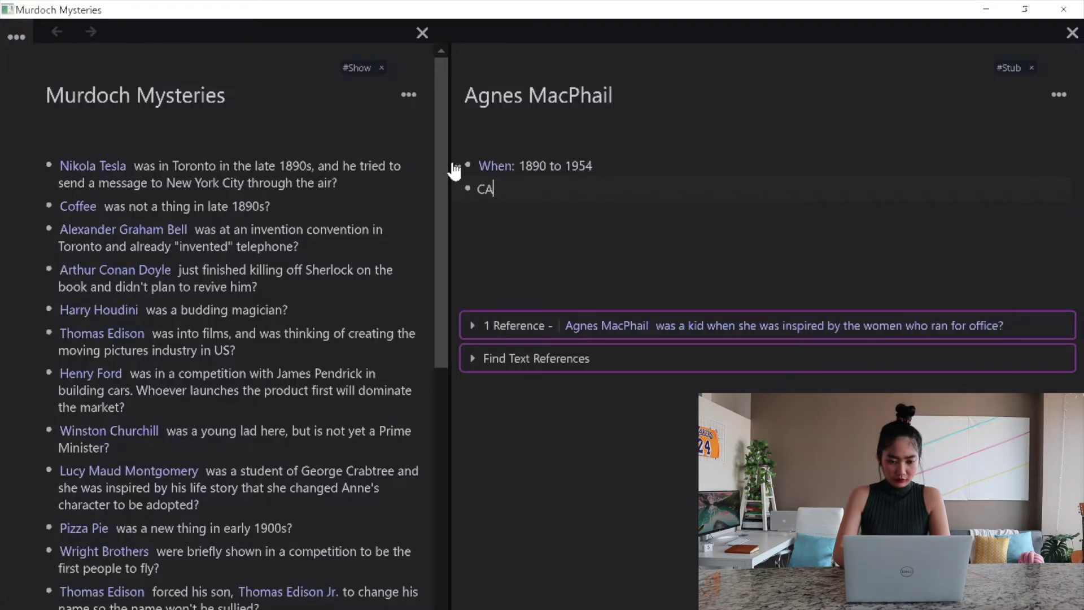
text(s first female)
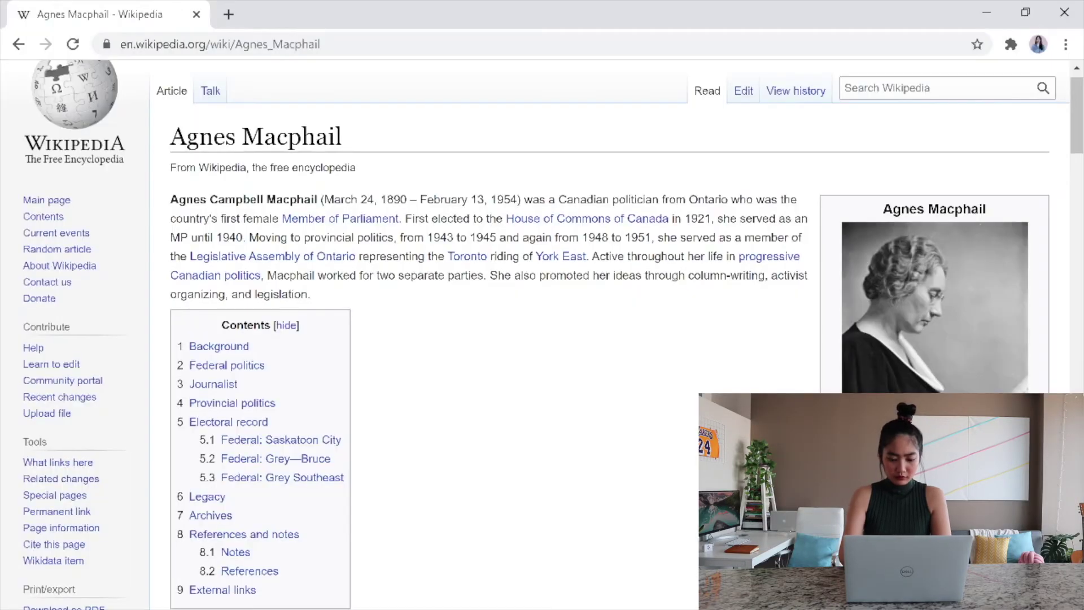
- Complete the bullet 'Canada's first female Member of Parliament' and scroll to the Newfoundland link
text(Memb)
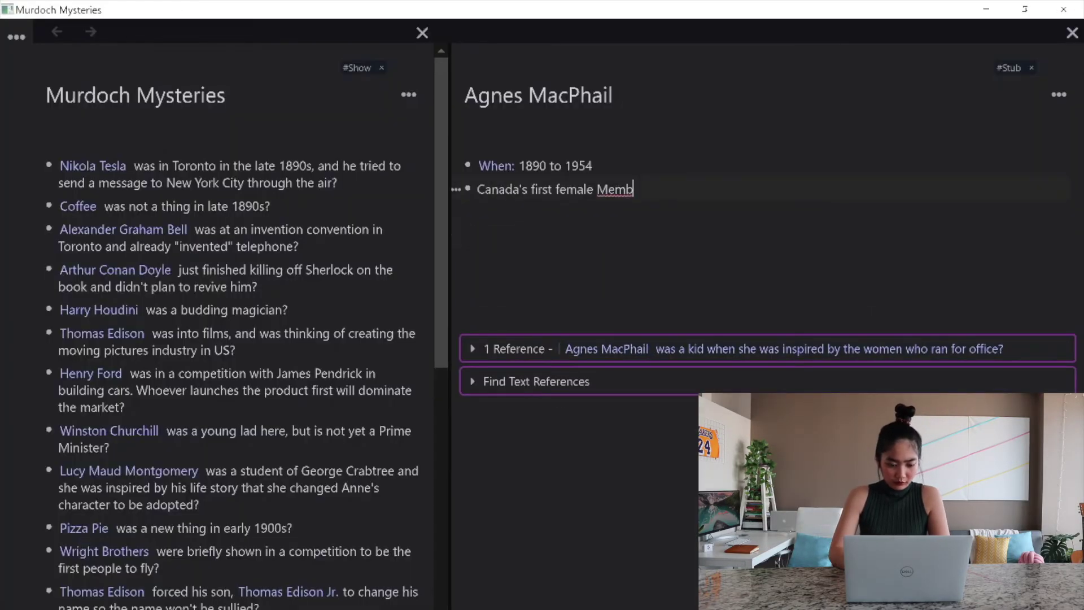
text(er of Parliament)
key(Return)
scroll(226, 322, down, 4)
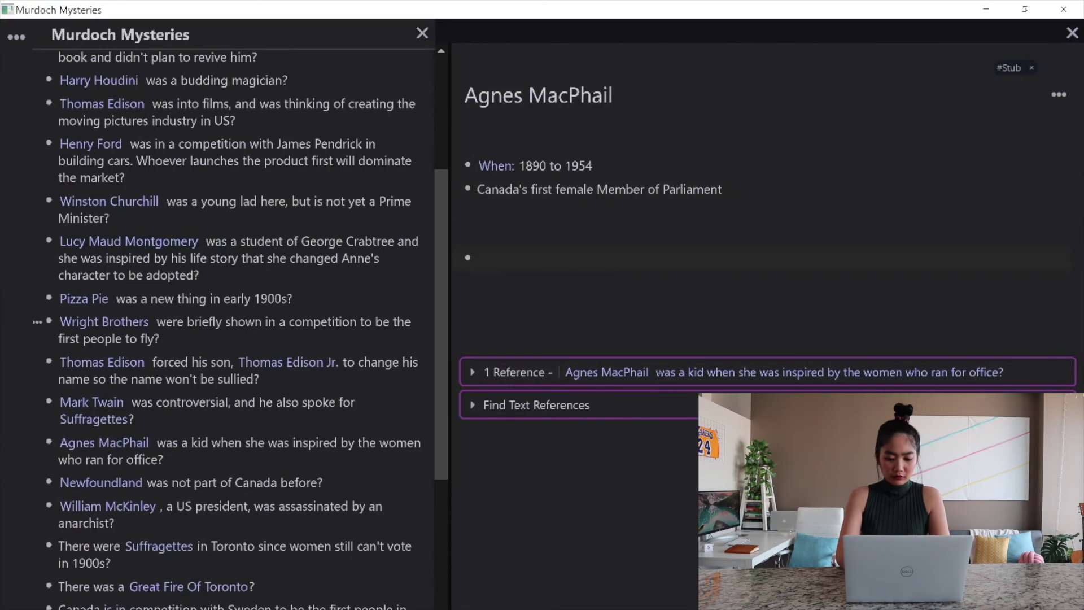
right_click(121, 484)
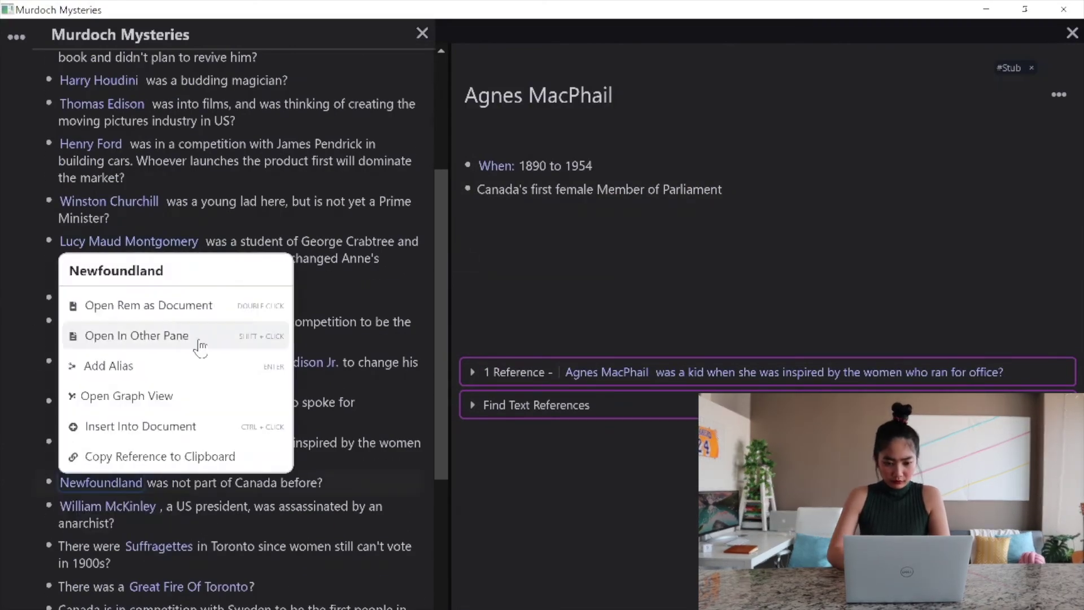
- Open Newfoundland's note, find its Wikipedia article, and add 'joined Canada When: 1949'
click(198, 337)
text(newfoundland)
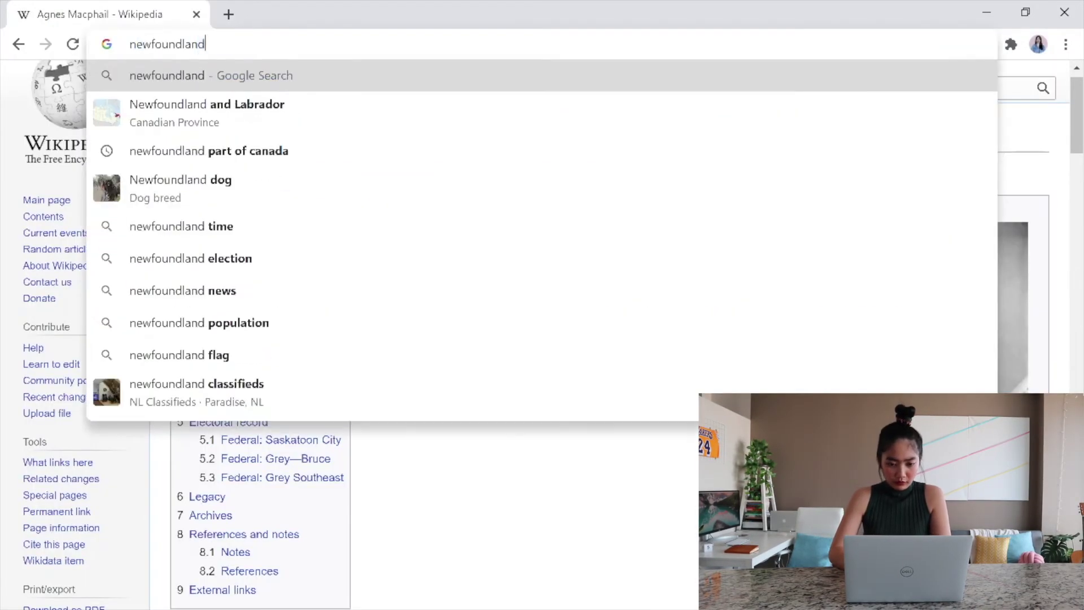
key(Return)
click(421, 474)
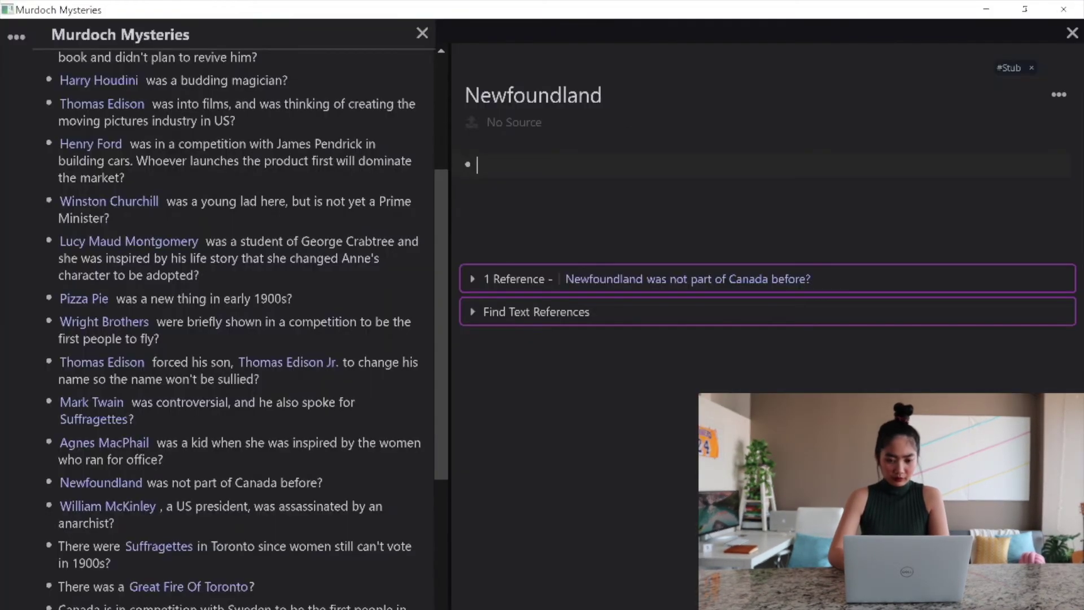
text(joined Canada |When: 1949)
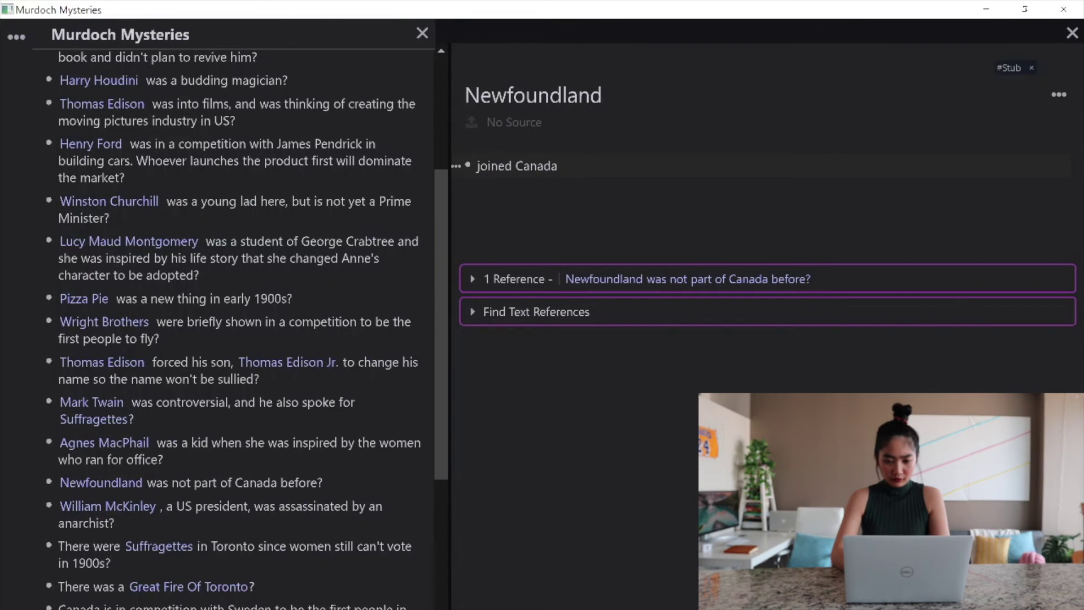
key(Return)
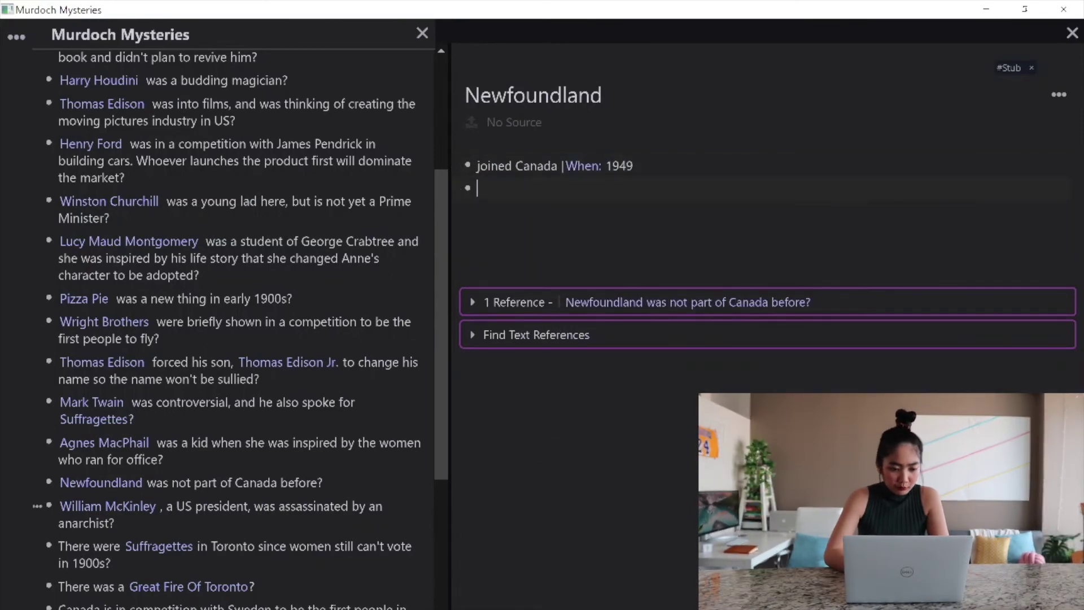
- Open William McKinley's note in the other pane and his Wikipedia article
right_click(85, 506)
click(170, 358)
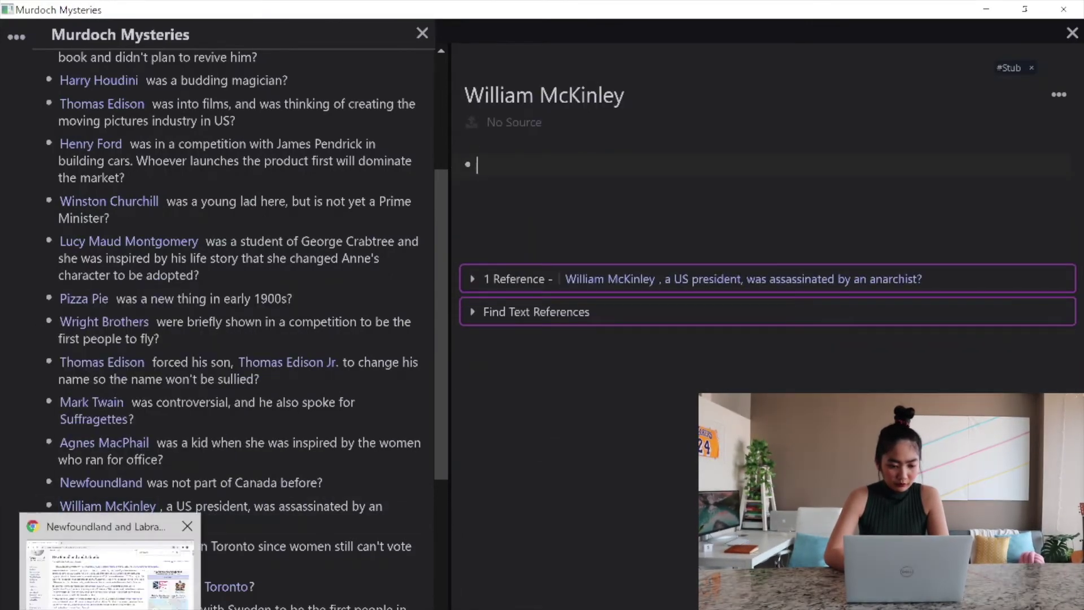
key(alt+Tab)
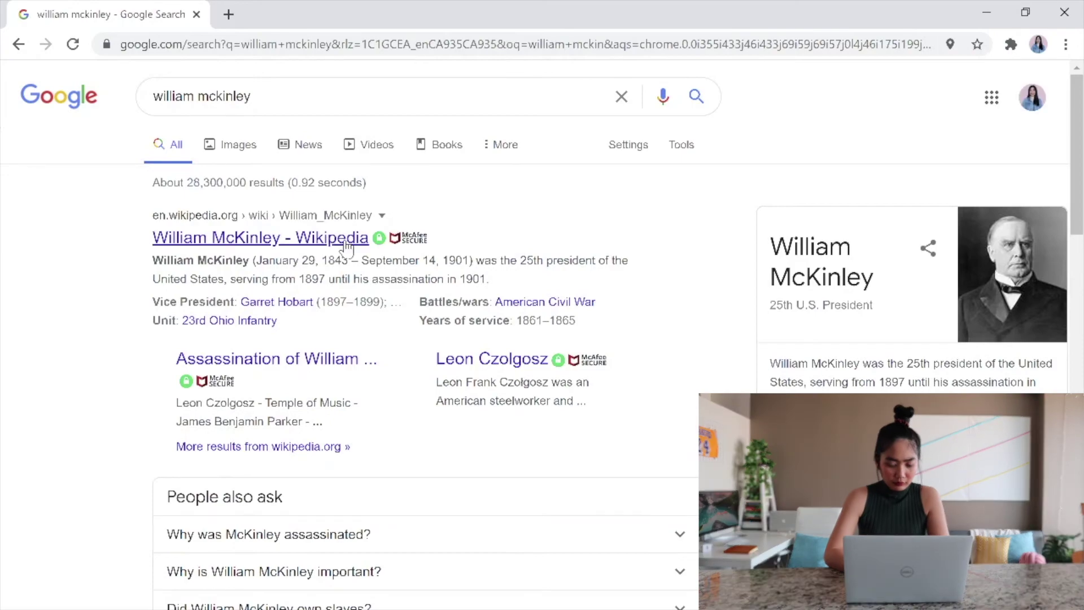
click(345, 243)
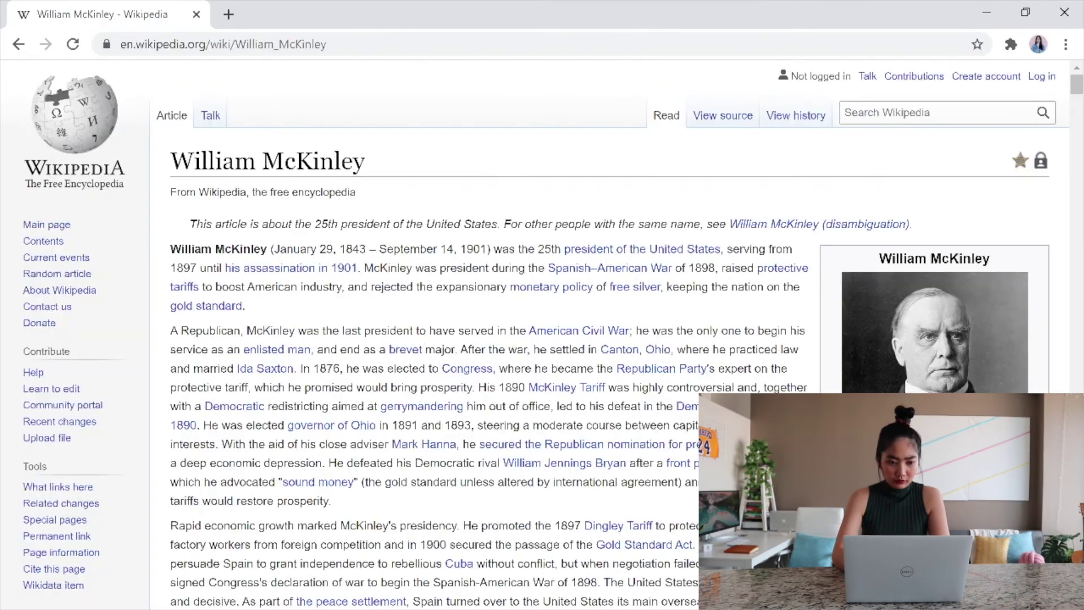
- Add the bullet 'When: 1843 to 1901' to William McKinley's RemNote note, then return to Wikipedia
key(alt+Tab)
text(When: 1843 to 1901)
key(Return)
key(alt+Tab)
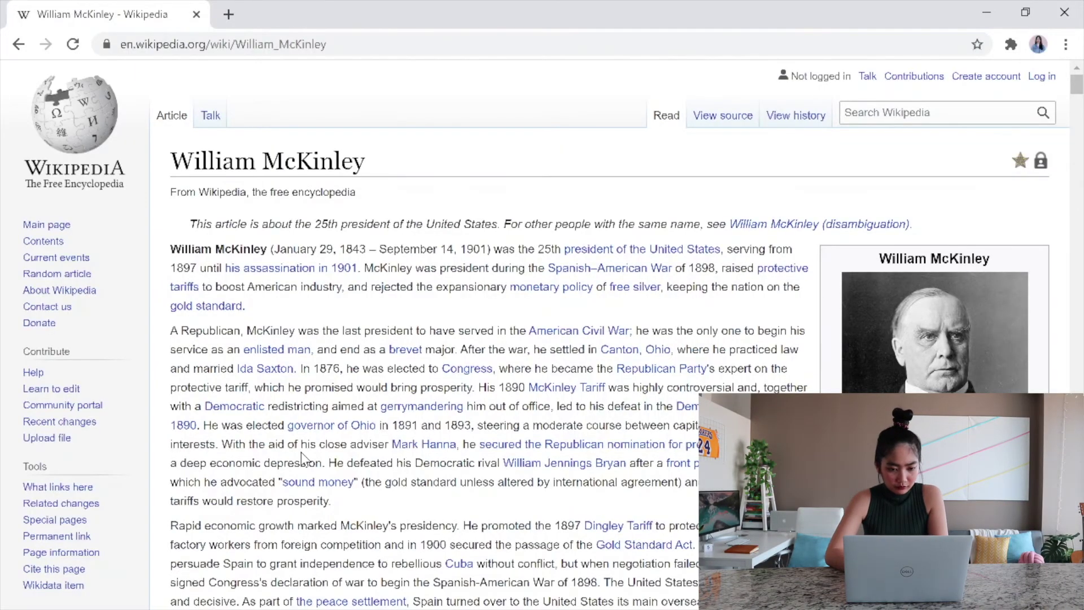